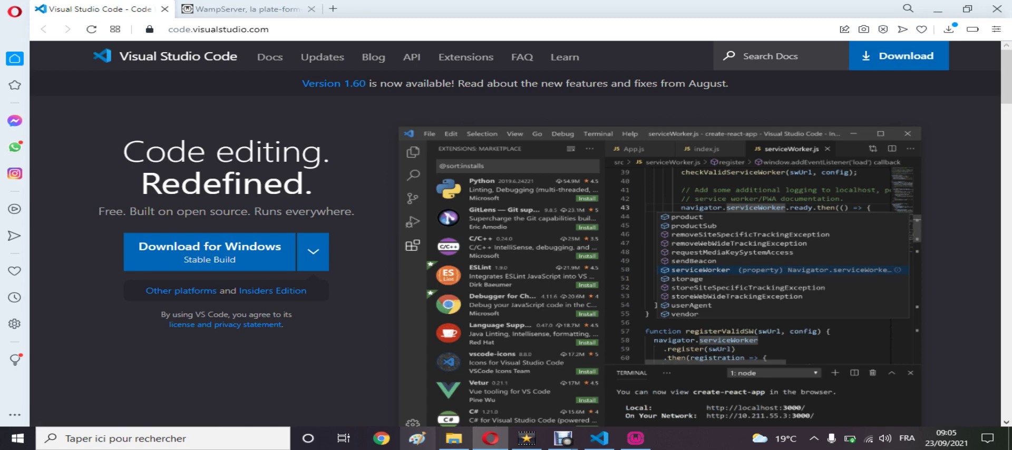
Request the direct download of WampServer 64 bits (x64) 3.2.0 from the WampServer website, skipping the contact form.
click(599, 438)
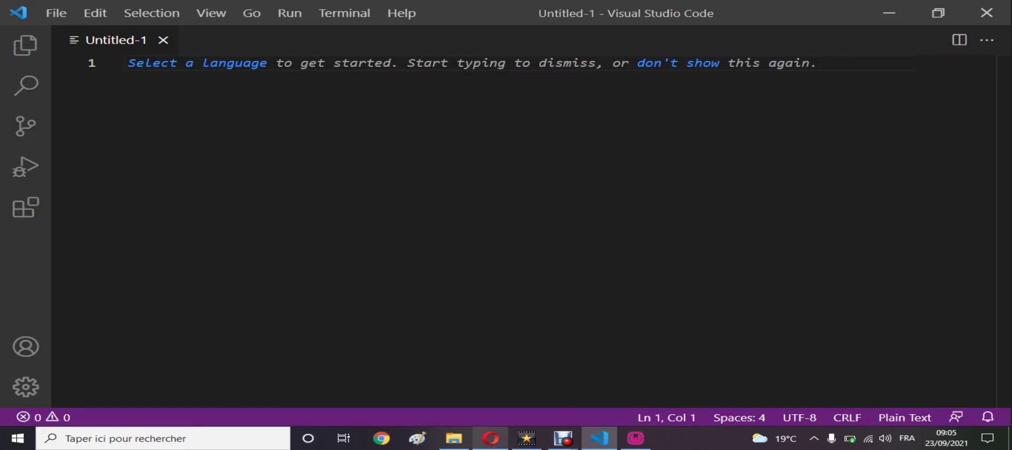
click(490, 438)
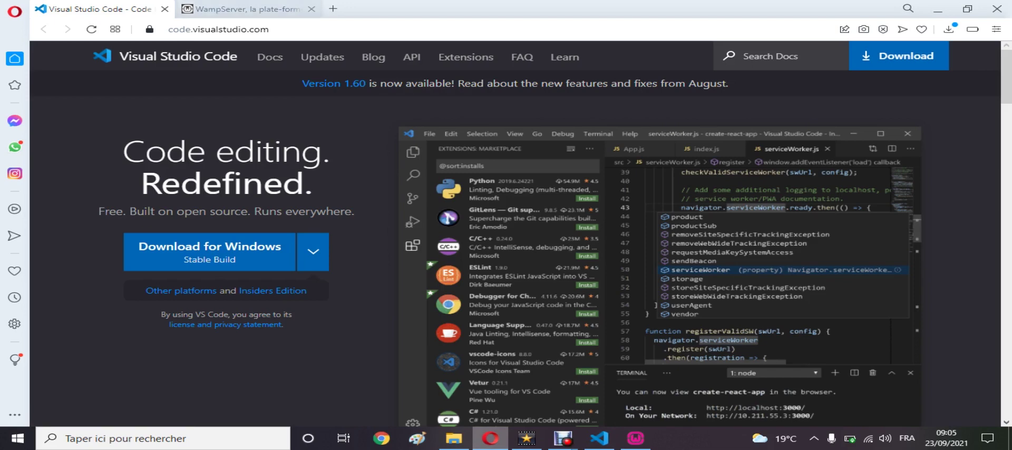
key(ctrl+Tab)
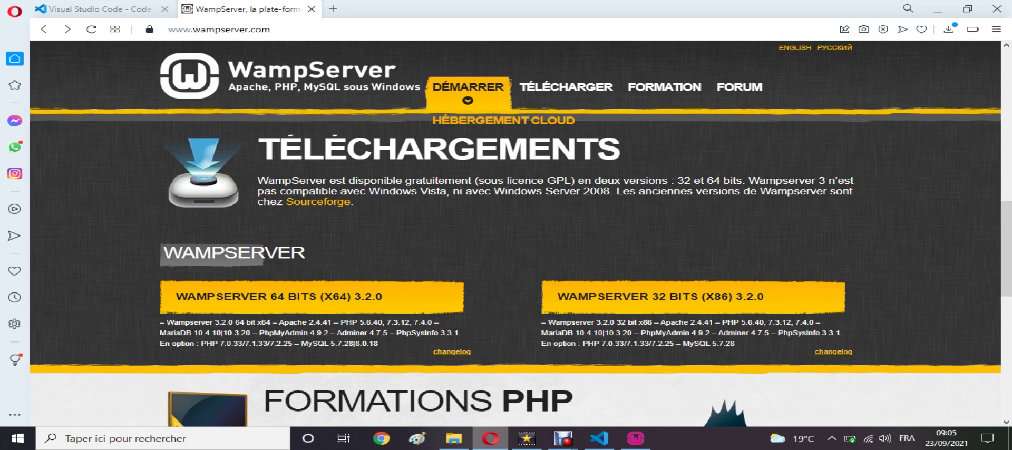
click(327, 298)
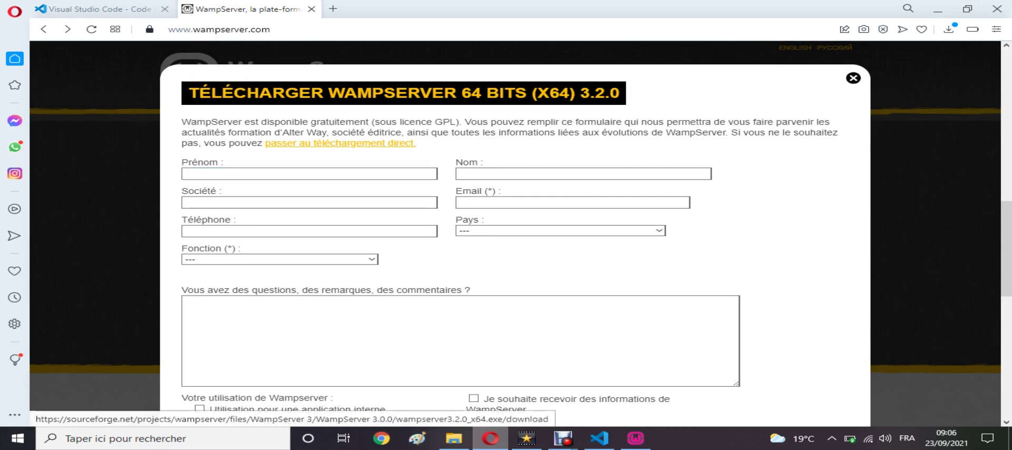
click(340, 143)
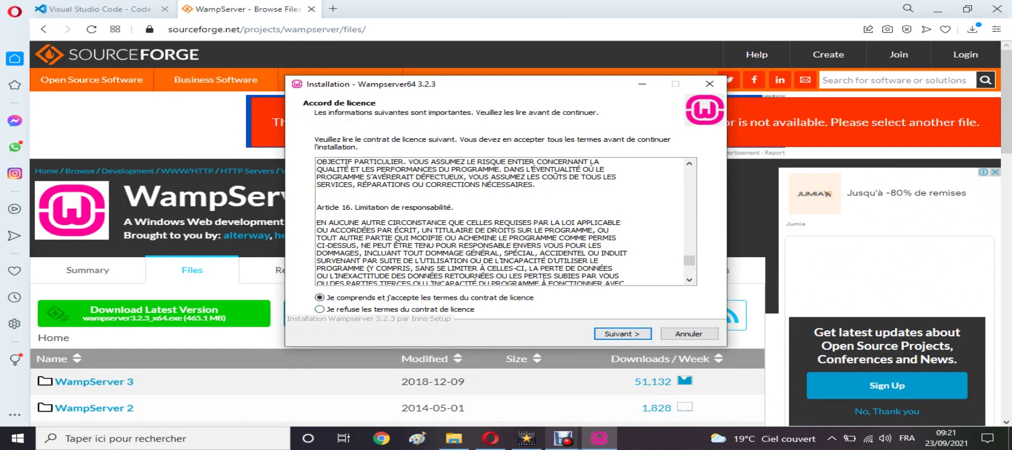
Accept the Wampserver64 licence agreement and read through the installation prerequisites, including the Paquetages VC section.
key(Return)
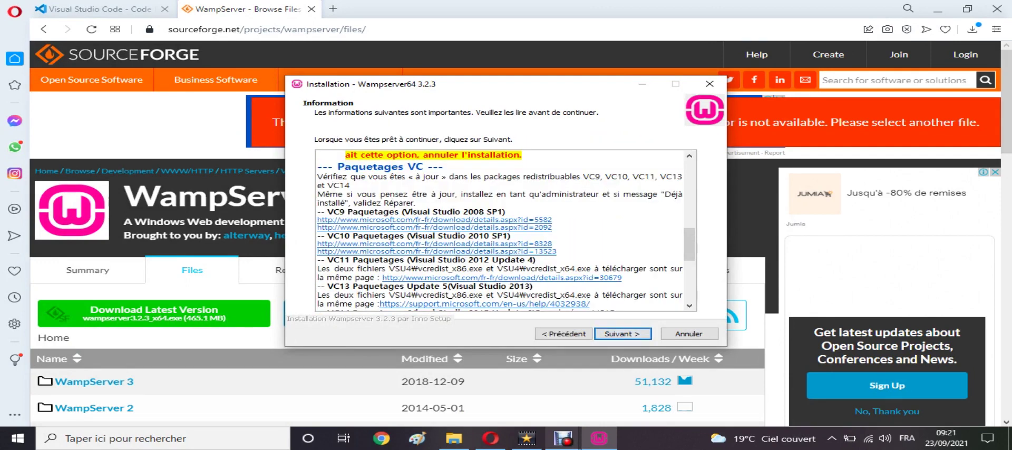
scroll(506, 231, up, 10)
scroll(506, 231, up, 1)
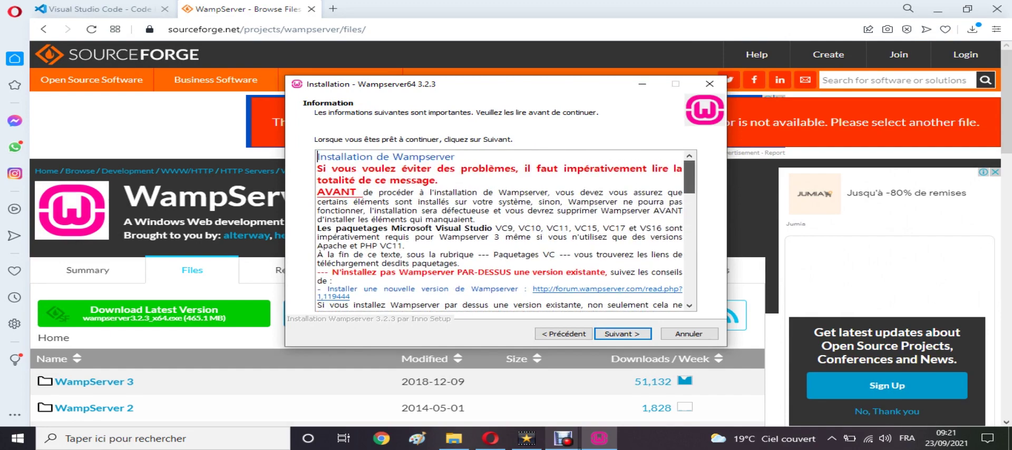
scroll(506, 231, down, 5)
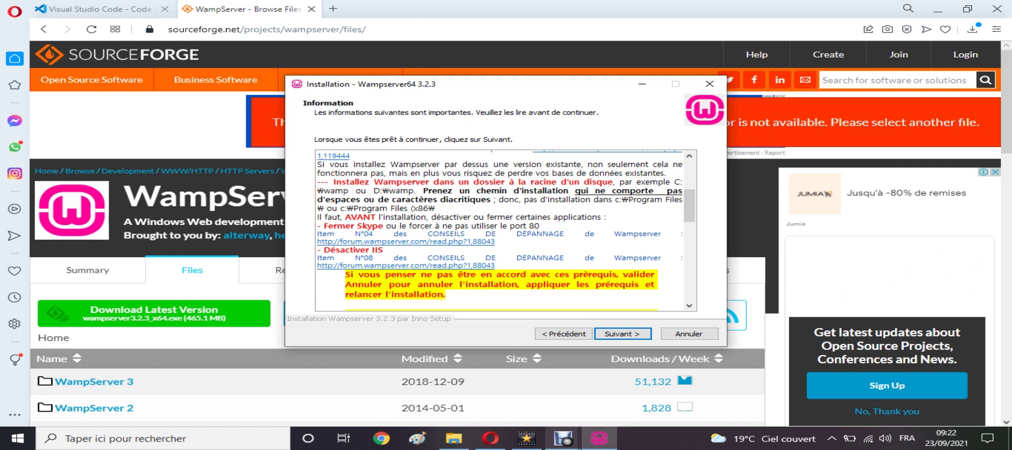
drag(690, 206, 690, 245)
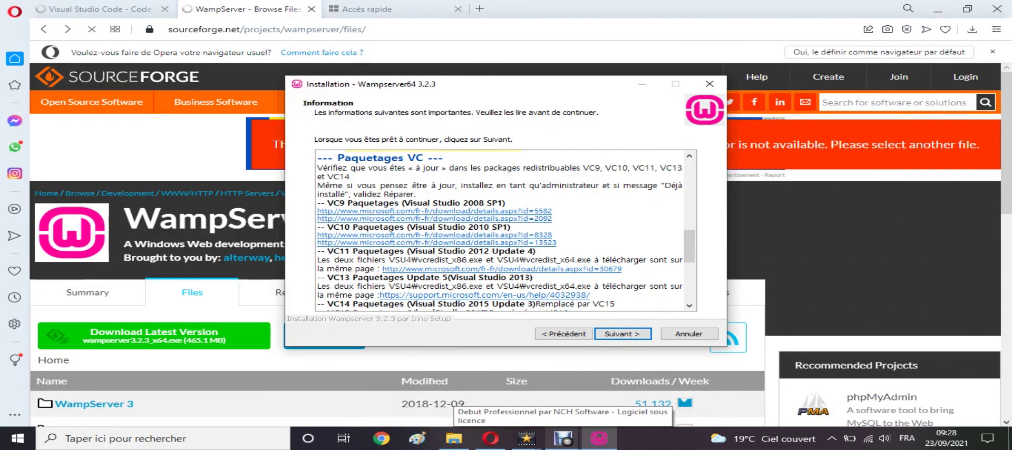
key(Return)
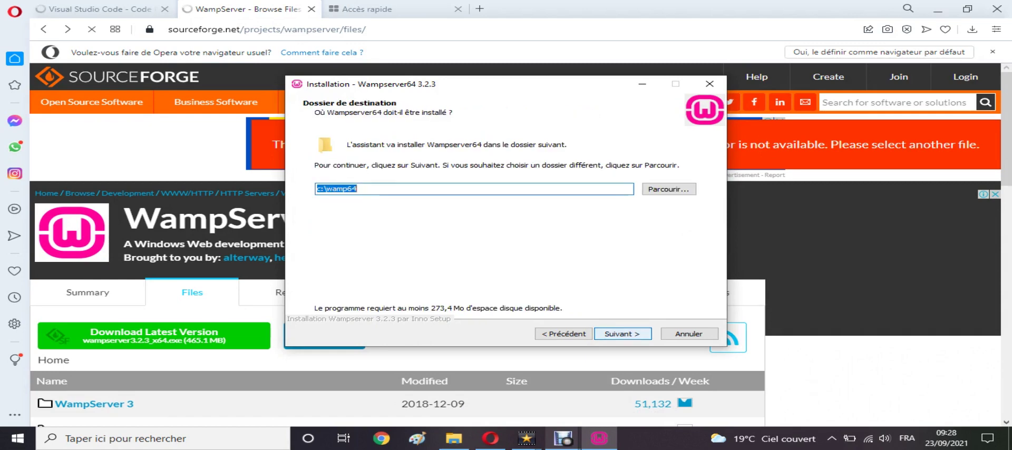
Keep c:\wamp64 as the destination folder and add PHP 7.0.33, PHP 7.1.33 and PHP 7.2.33 to the components to install.
key(Return)
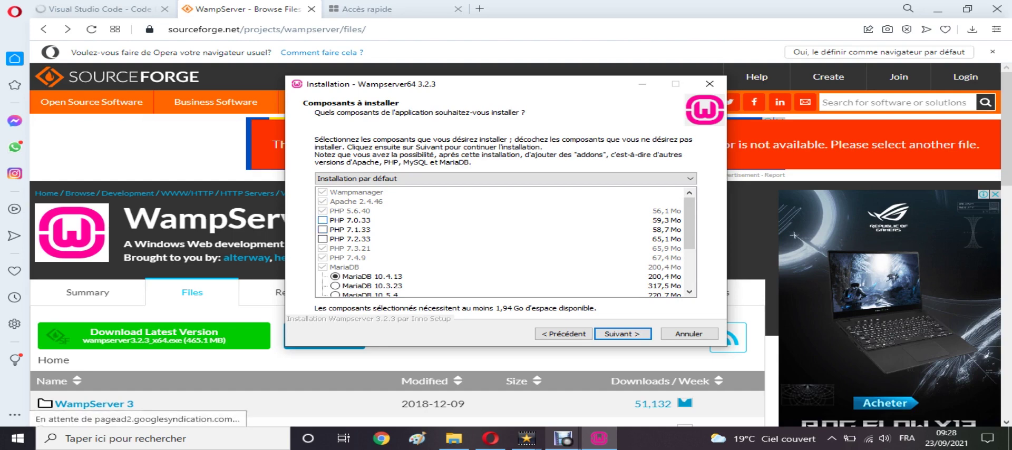
click(323, 220)
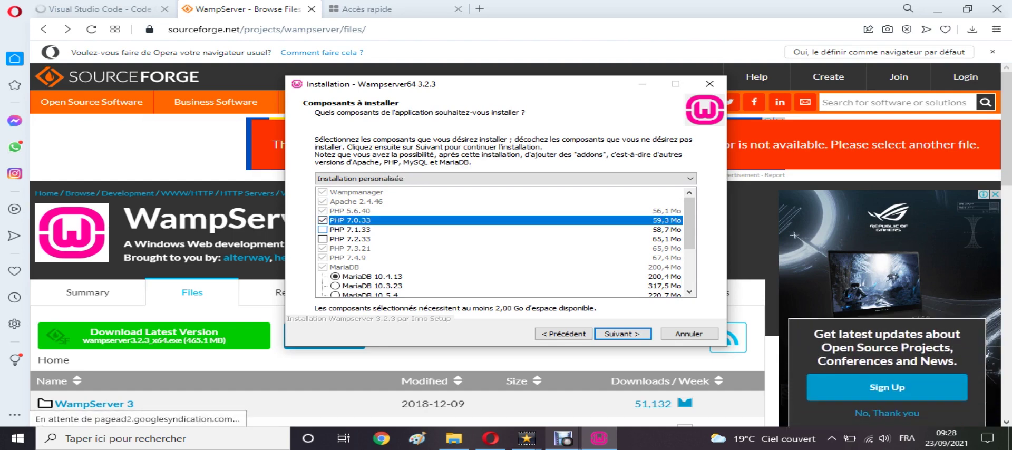
key(Down)
key(space)
key(Down)
key(space)
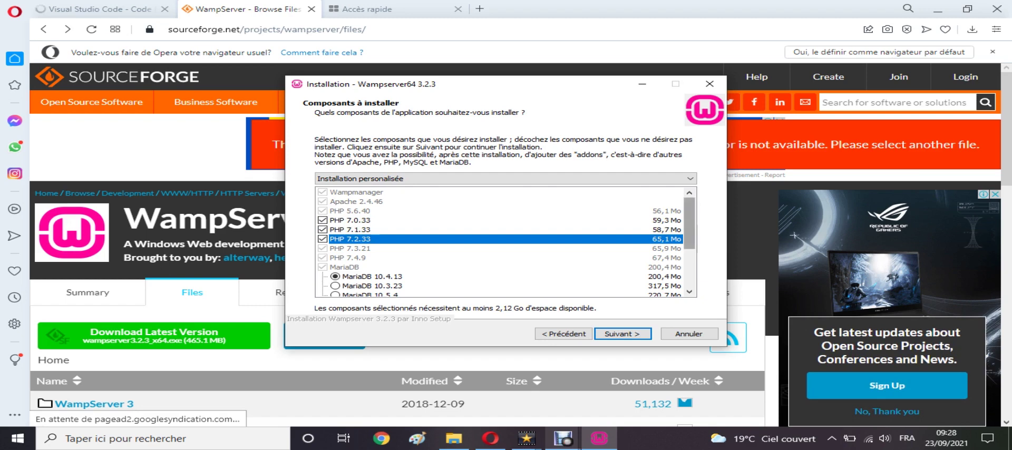
Choose MySQL 8.0.21 and MariaDB 10.5.4 as the database versions to install.
scroll(506, 242, down, 3)
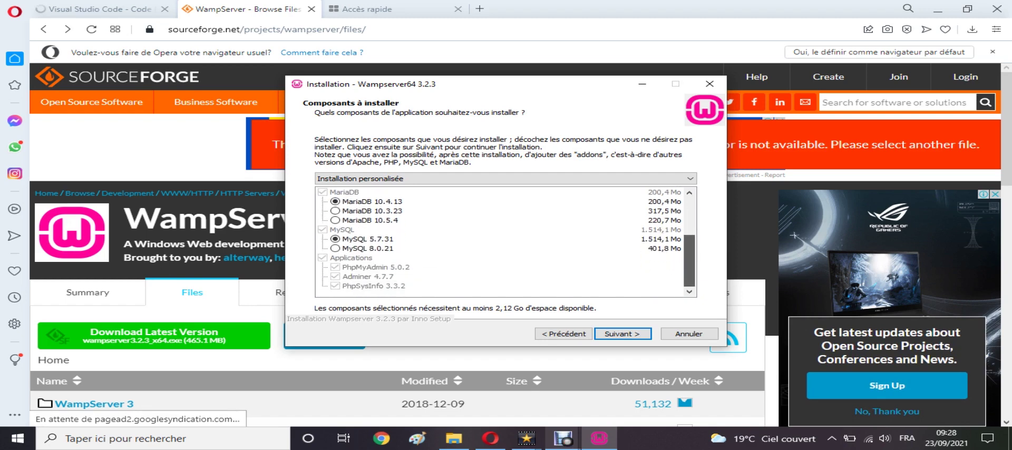
scroll(506, 243, up, 3)
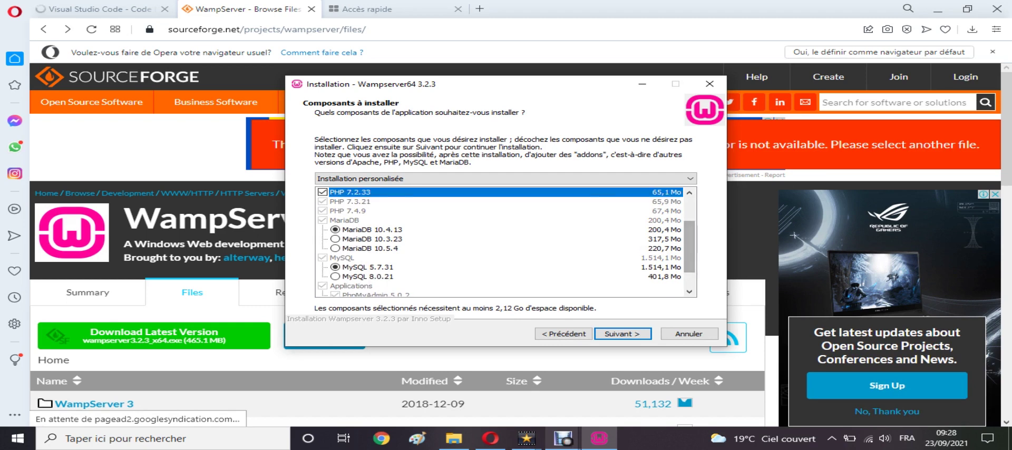
click(335, 277)
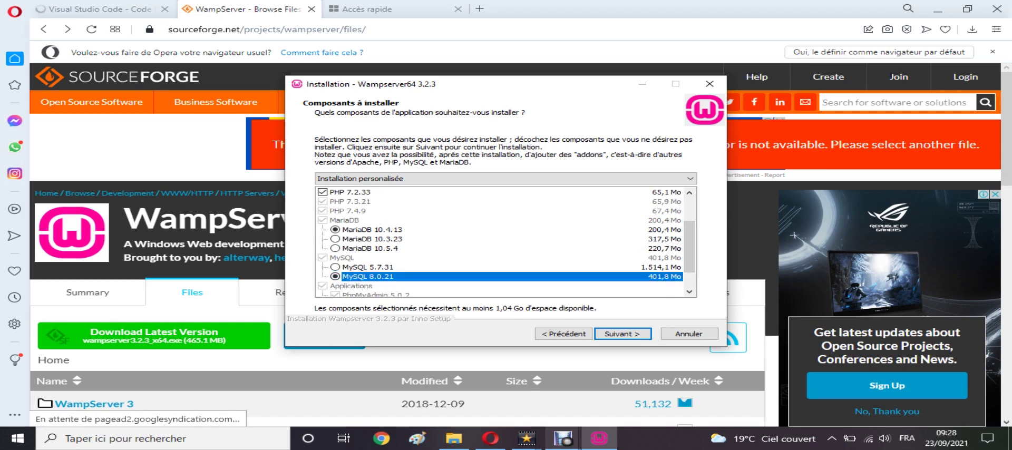
click(336, 249)
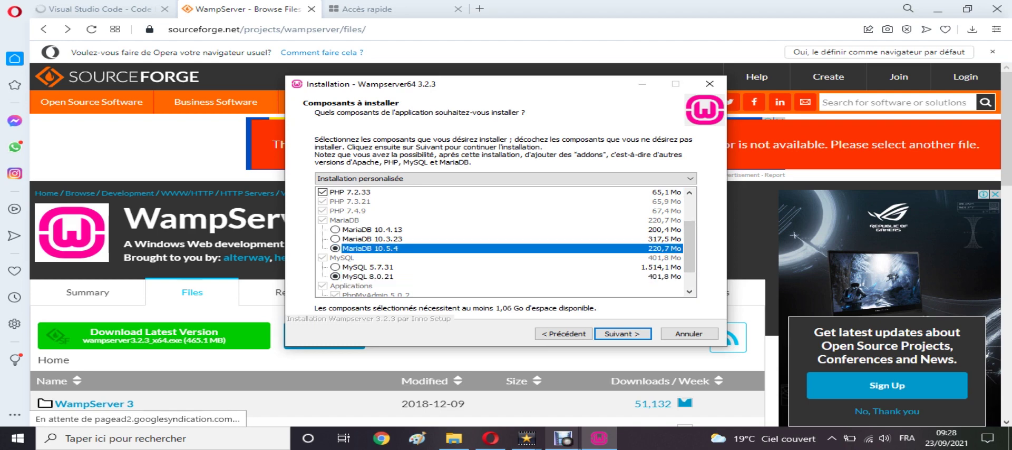
scroll(689, 253, down, 1)
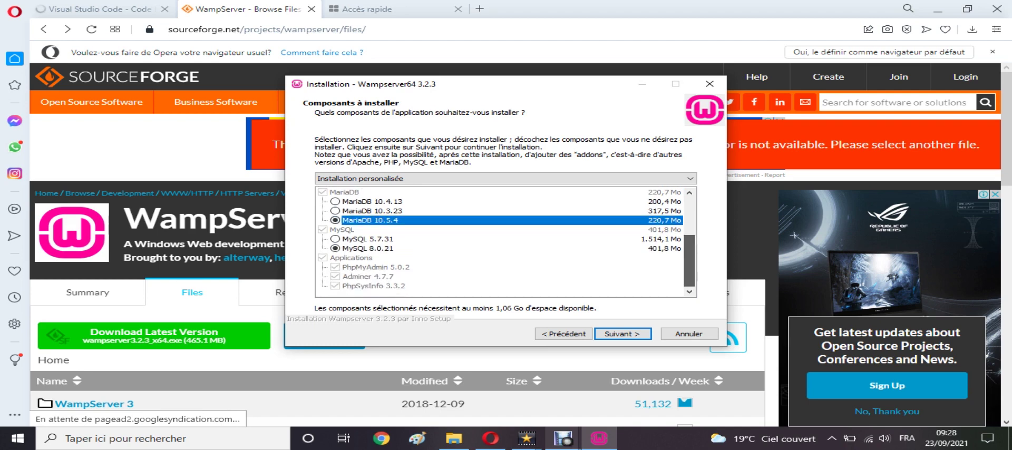
scroll(506, 242, up, 2)
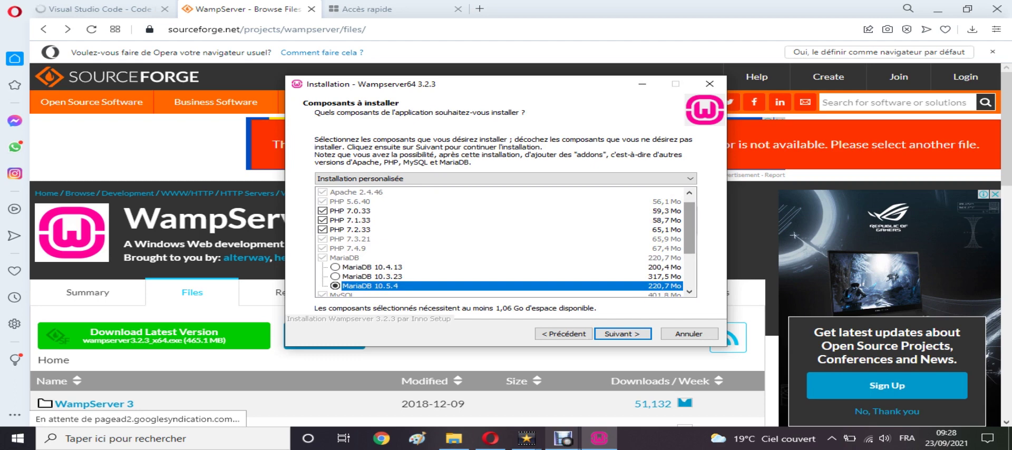
Keep Wampserver64 as the Start menu folder and launch the installation.
key(Return)
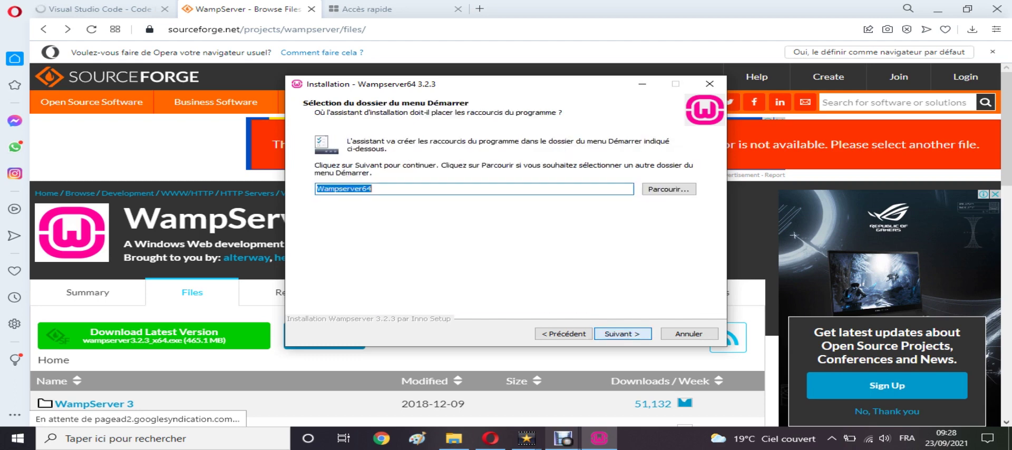
key(Return)
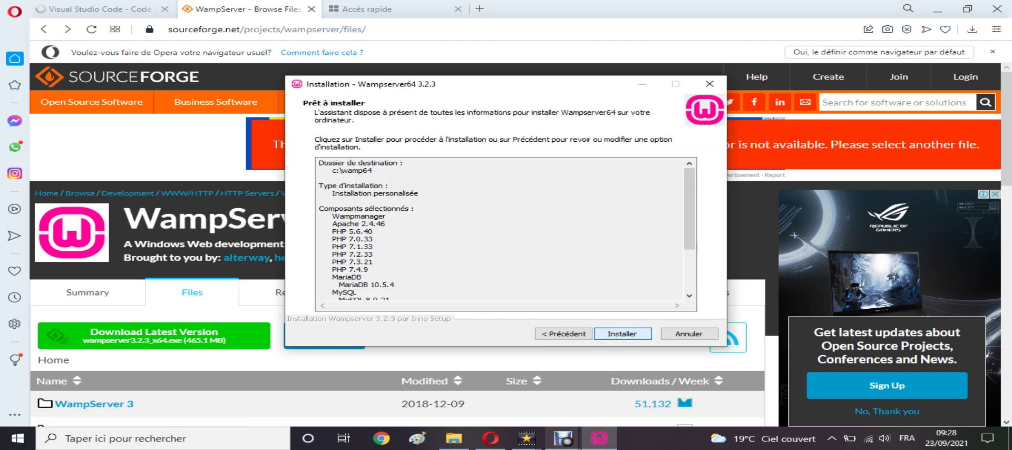
key(Return)
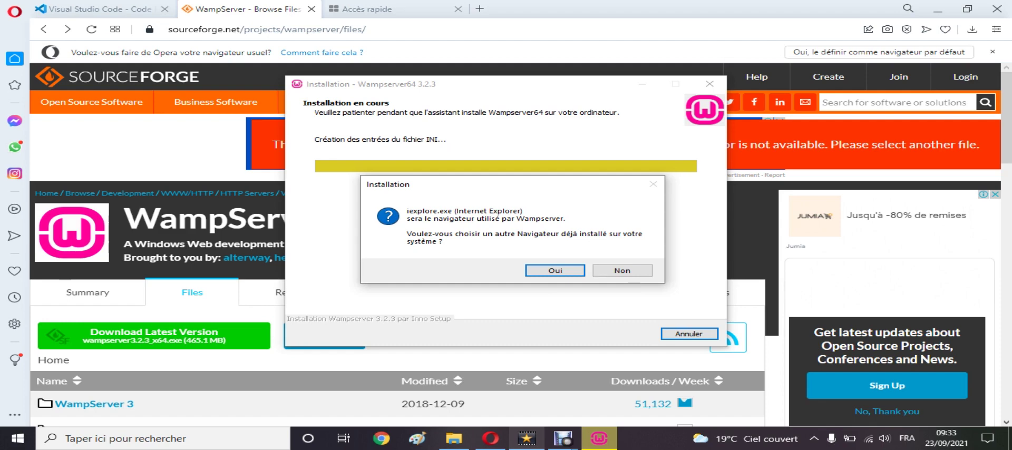
Replace Internet Explorer as Wampserver's browser with opera.exe from the Opera folder in Programs.
key(Return)
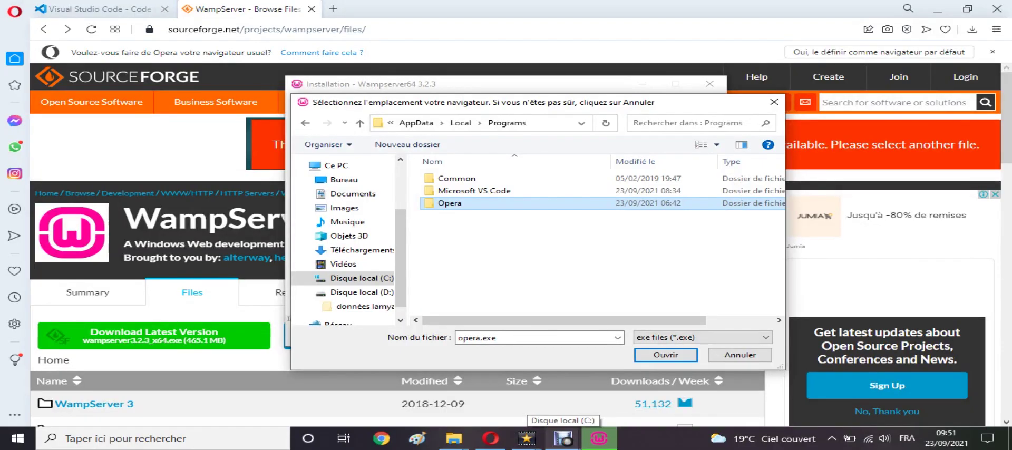
double_click(461, 203)
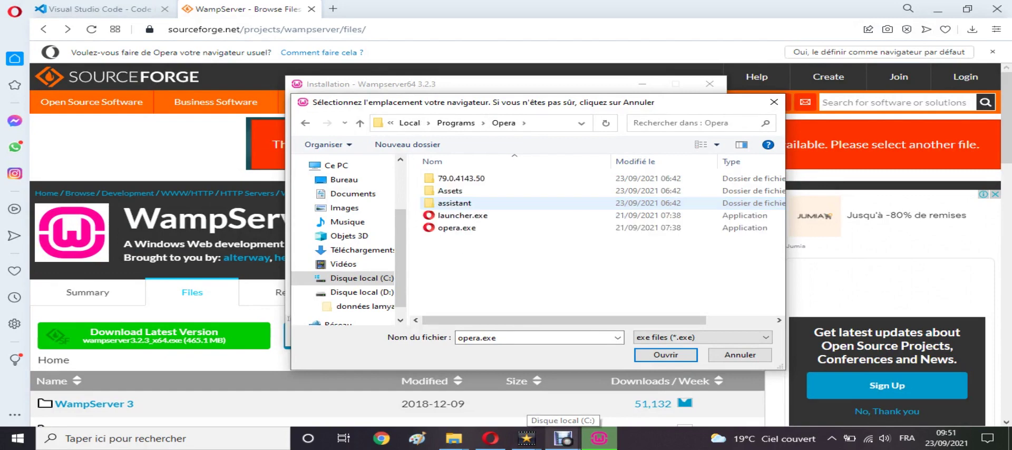
click(463, 228)
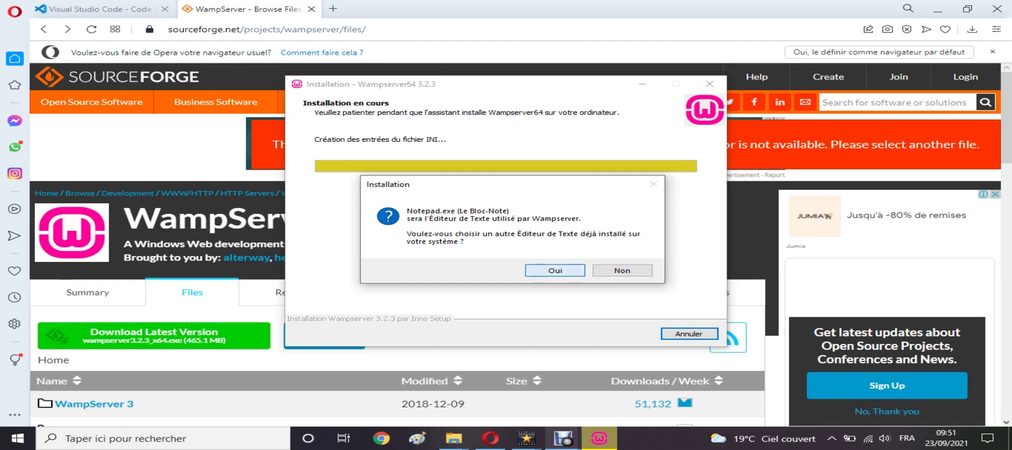
Replace Notepad as Wampserver's text editor with Code.exe from the Microsoft VS Code folder in Programs.
click(555, 270)
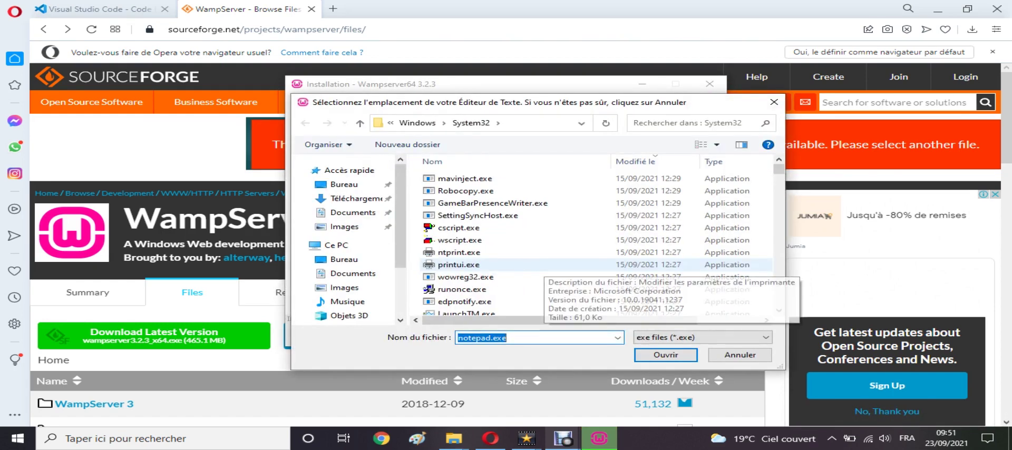
scroll(527, 242, down, 5)
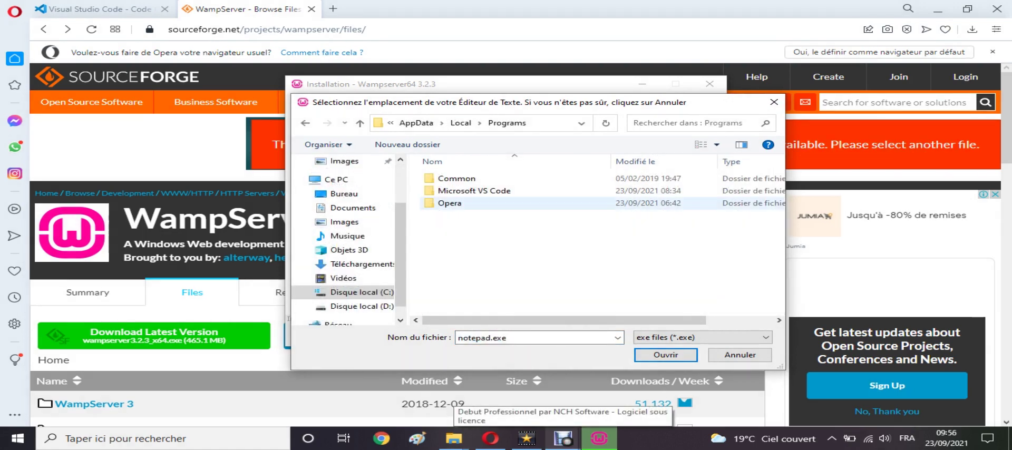
click(474, 190)
double_click(474, 191)
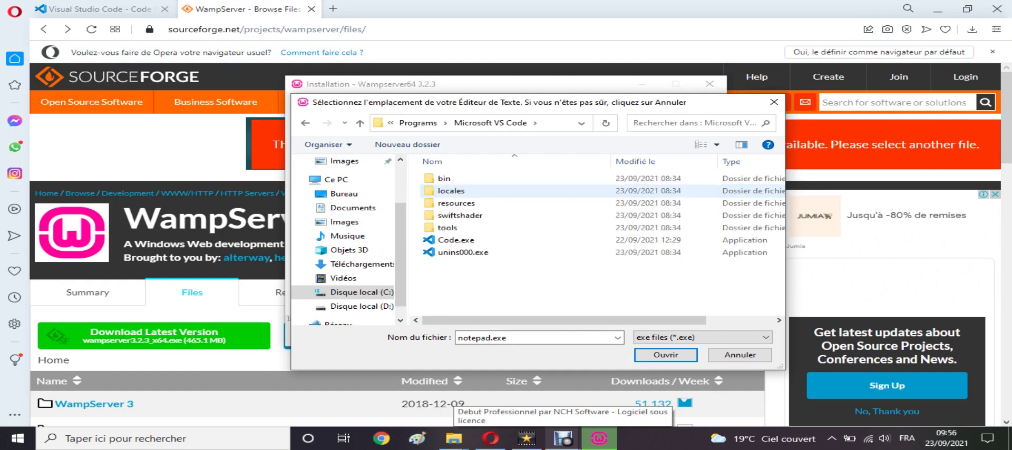
click(456, 240)
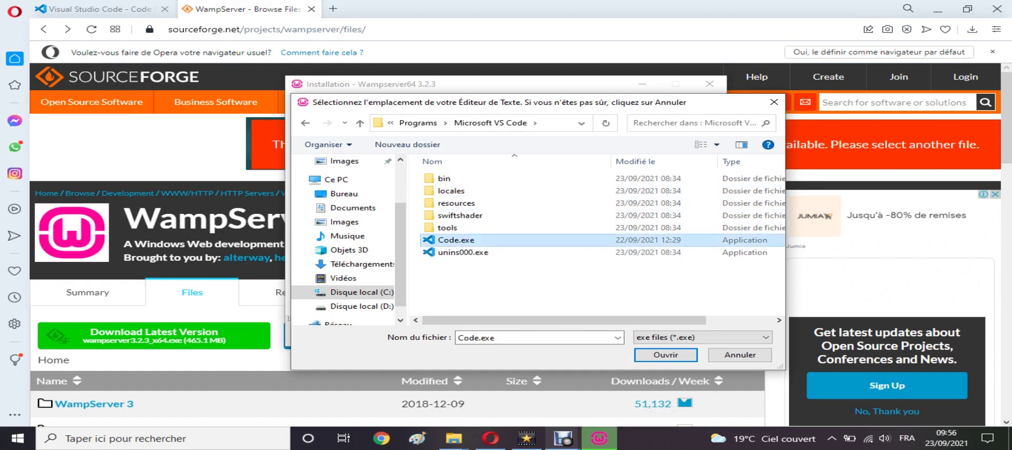
key(Return)
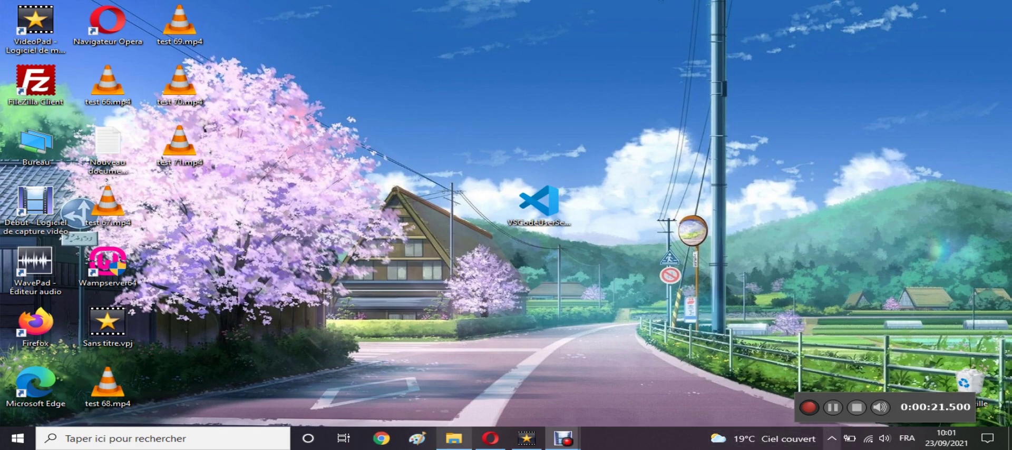
Open the running Wampserver's menu and examine the available PHP versions and the MySQL and MariaDB entries.
click(831, 439)
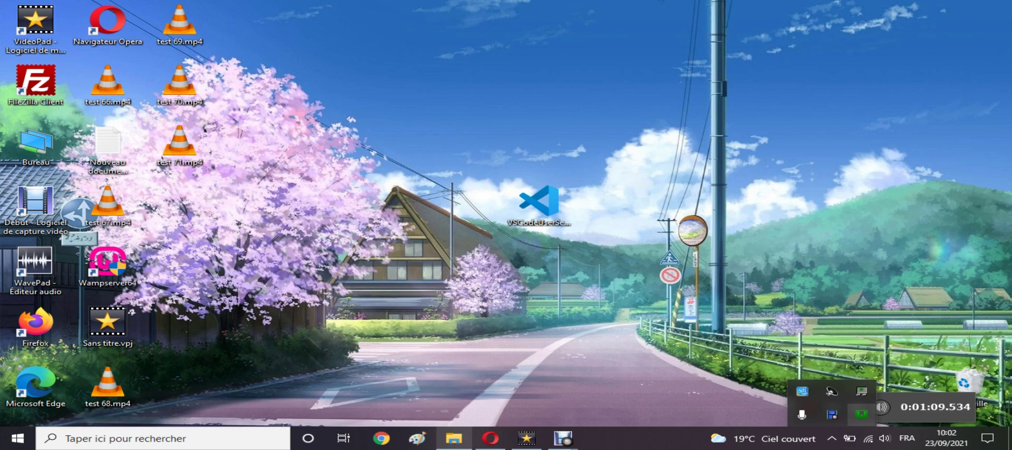
click(862, 414)
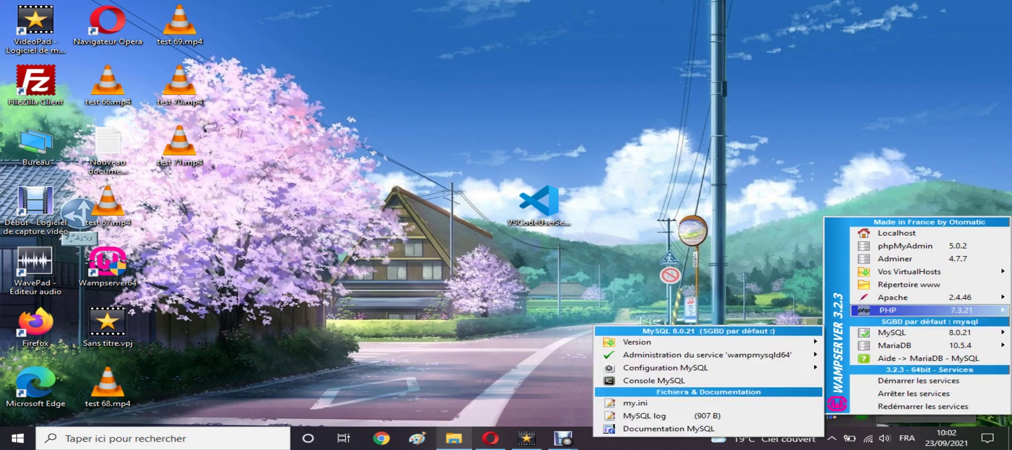
mouse_move(891, 310)
mouse_move(764, 320)
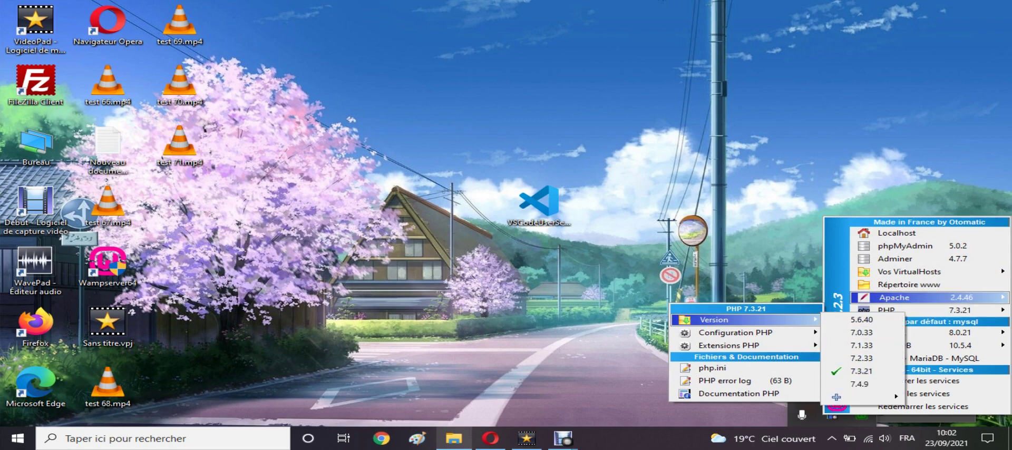
mouse_move(896, 333)
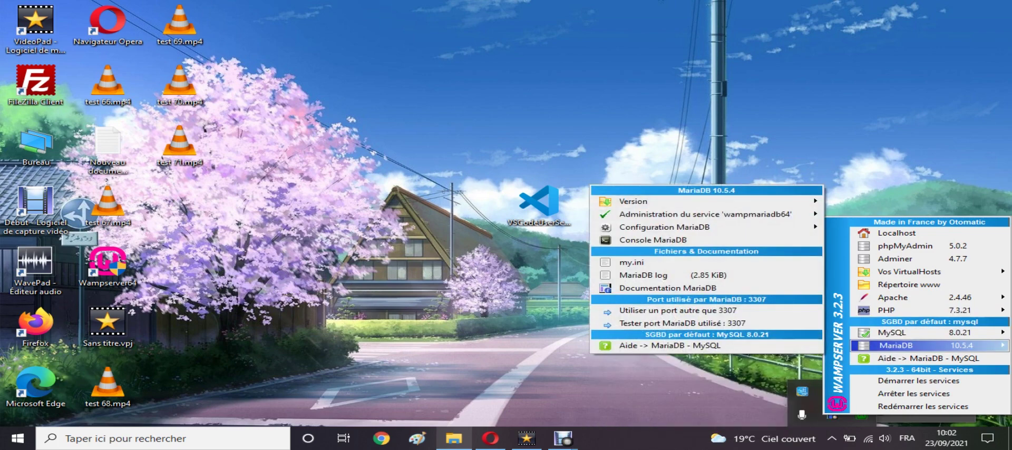
mouse_move(685, 201)
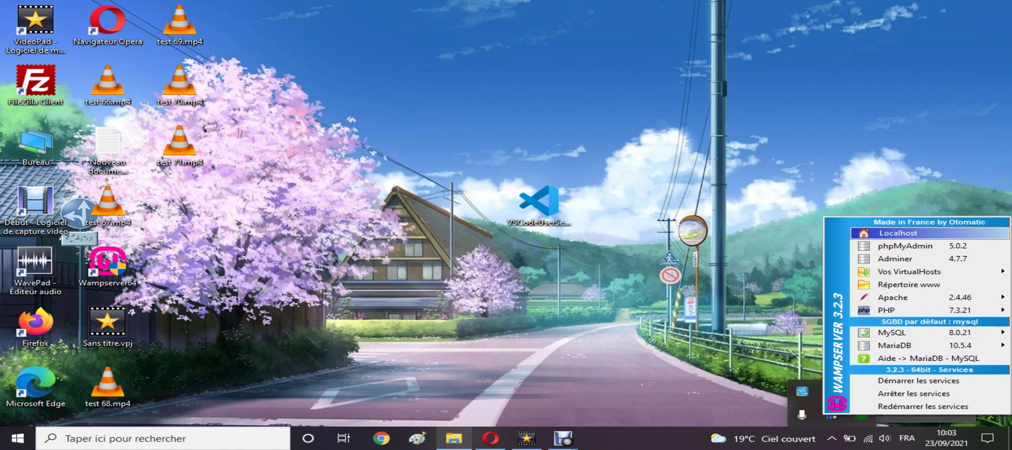
Open Wampserver's Localhost home page in Opera and examine the server configuration, tools, projects, aliases and virtual hosts.
click(897, 234)
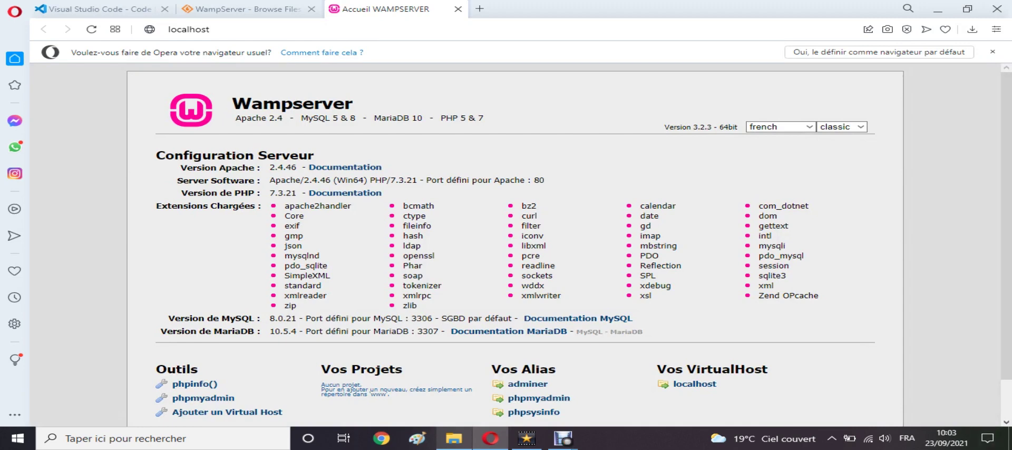
scroll(515, 253, down, 1)
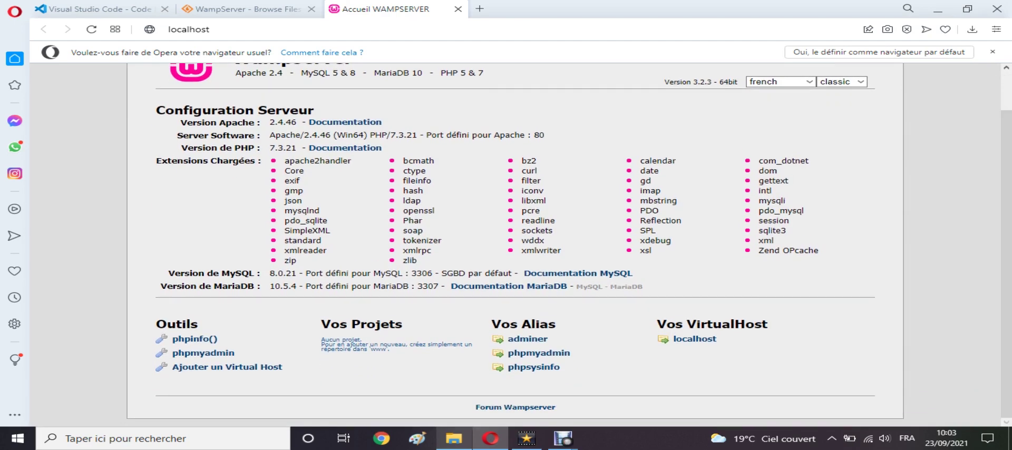
scroll(515, 245, up, 1)
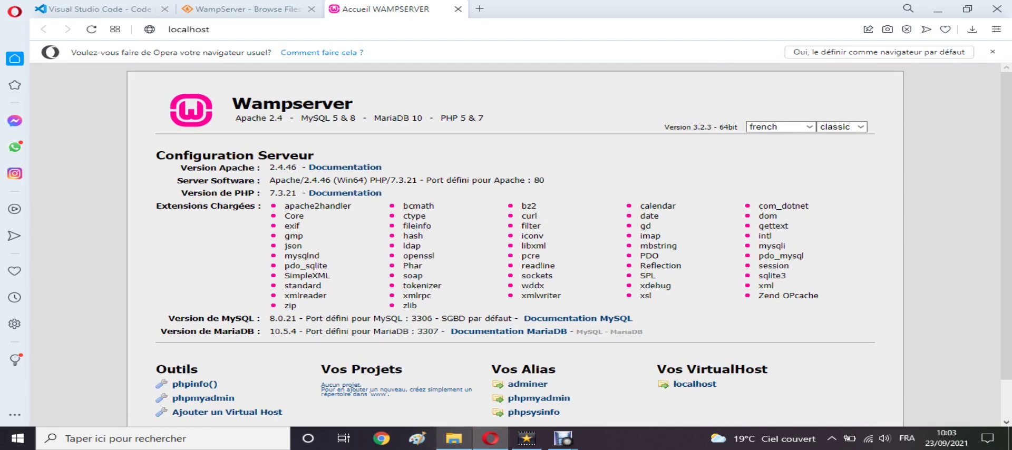
Open phpMyAdmin 5.0.2 from the Wampserver menu and log in to the MySQL server as root with an empty password.
click(832, 439)
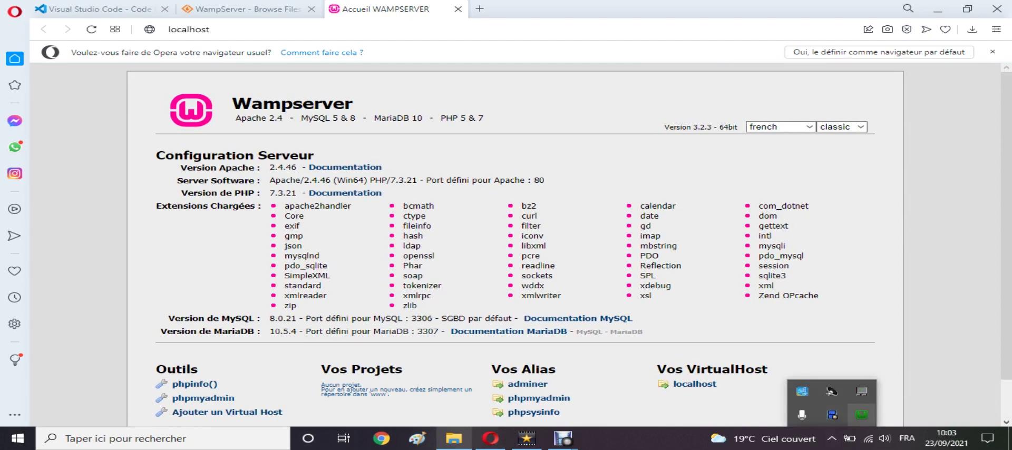
click(861, 415)
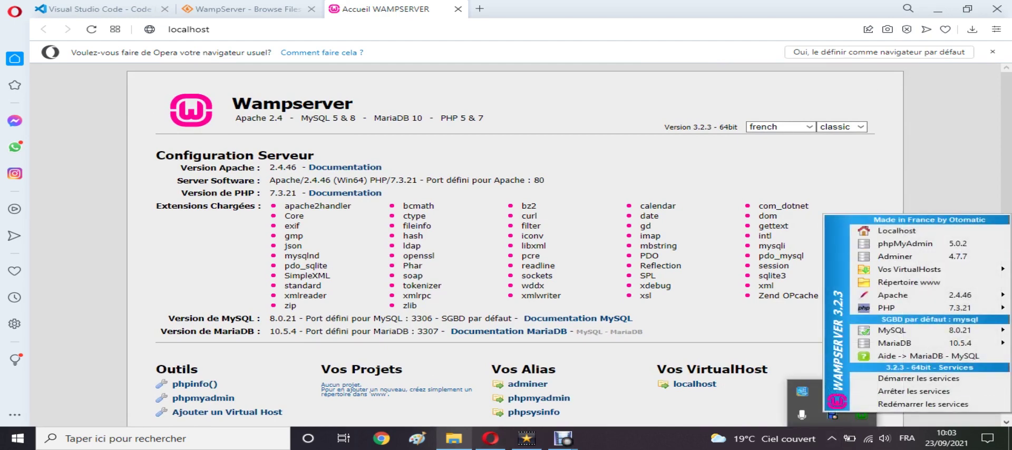
click(907, 244)
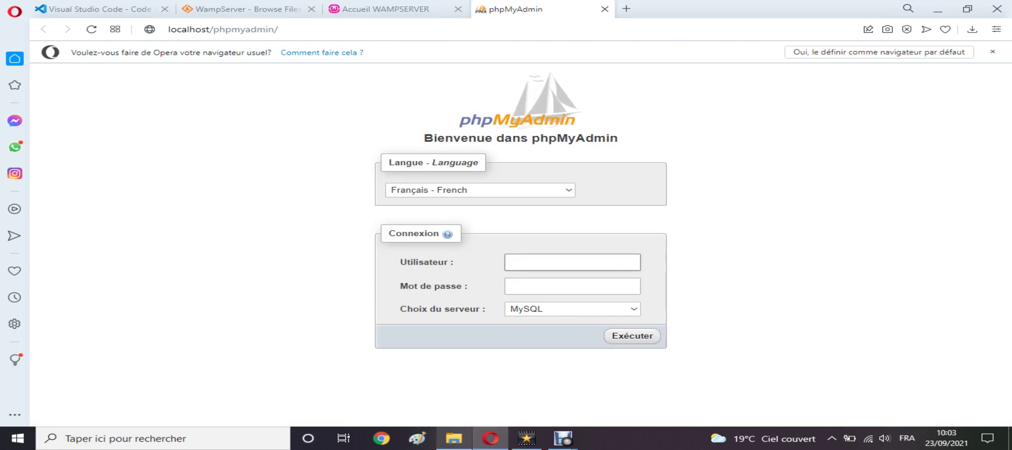
text(root)
key(Return)
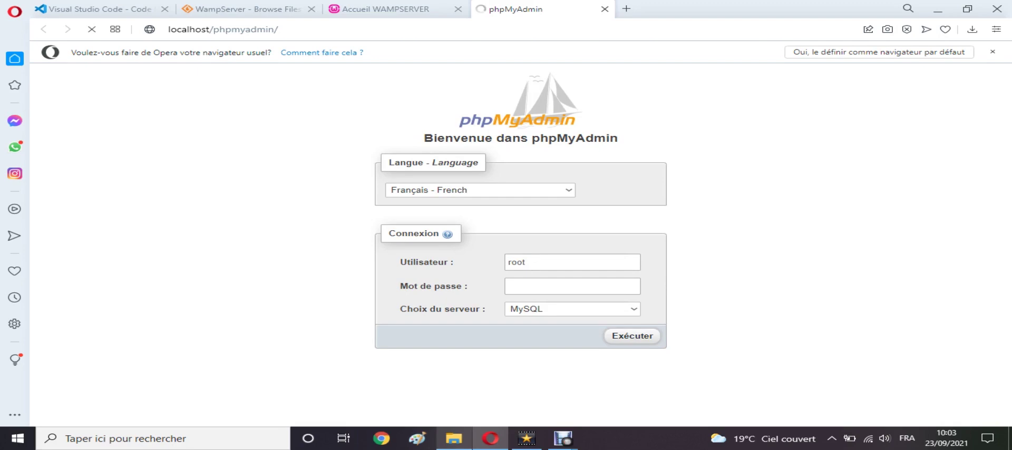